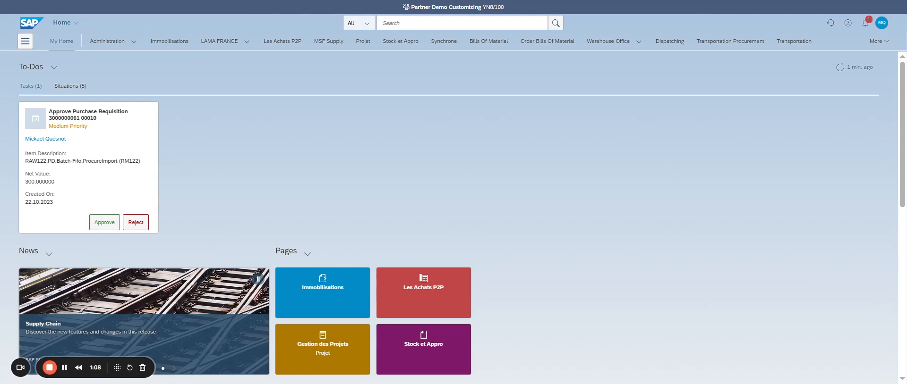
# - Search for Manage Sales Orders and open the Manage Sales Orders app
pyautogui.moveTo(401, 33); pyautogui.dragTo(399, 27)
pyautogui.click(398, 24)
pyautogui.write('Manage Sales Orders')
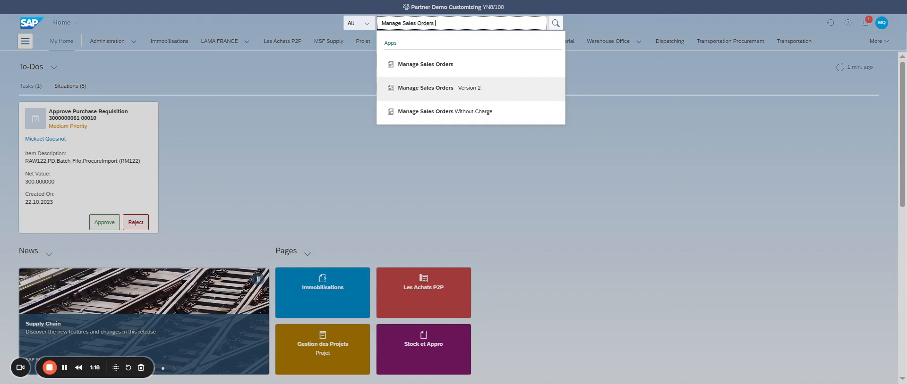
pyautogui.click(453, 69)
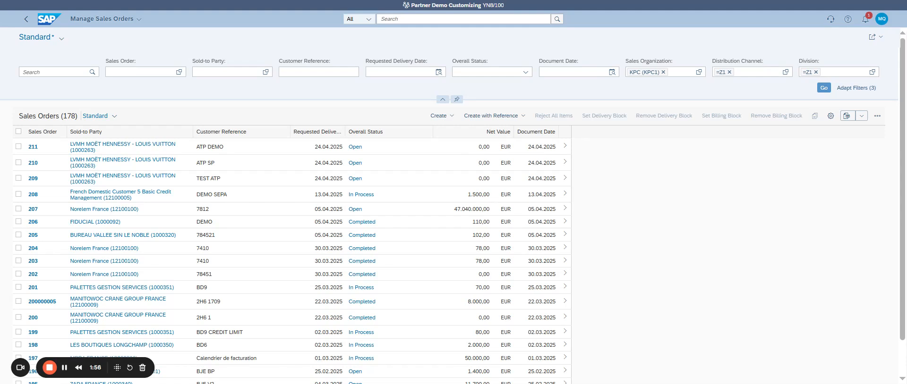
# - Start a new sales order of type Standard Order (OR), keeping the proposed sales organization, distribution channel and division
pyautogui.click(440, 116)
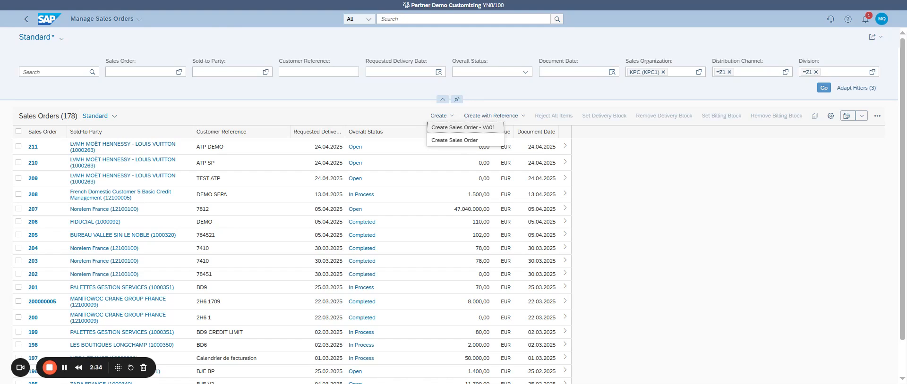
pyautogui.click(460, 141)
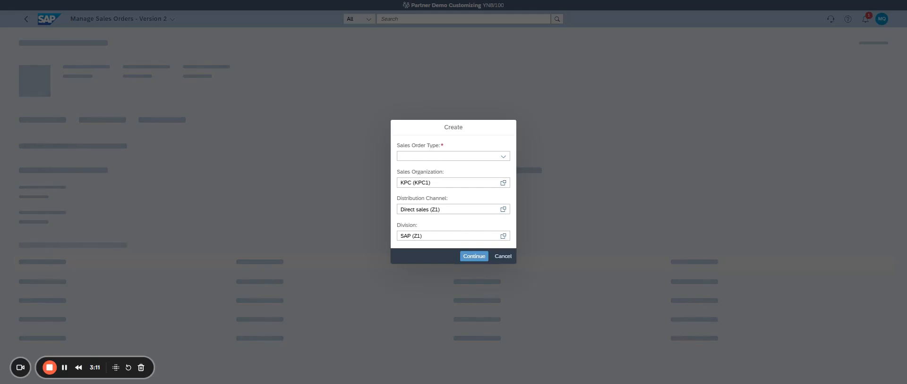
pyautogui.click(503, 158)
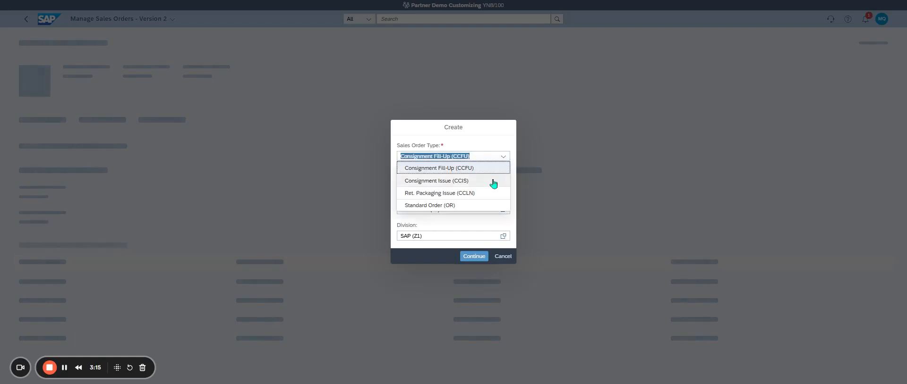
pyautogui.click(458, 206)
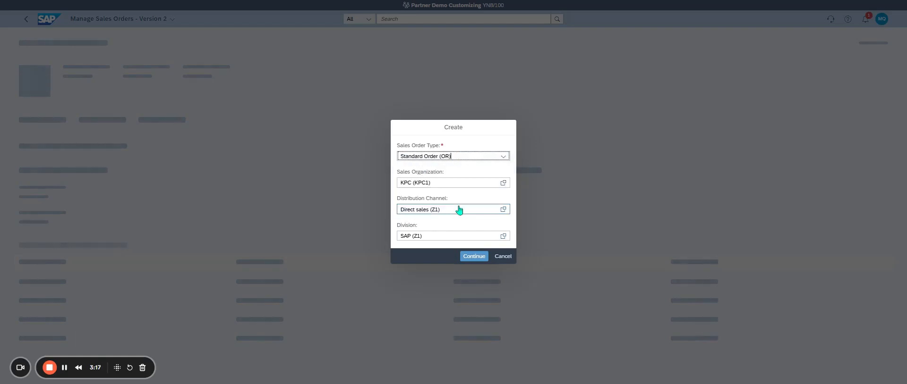
pyautogui.click(474, 256)
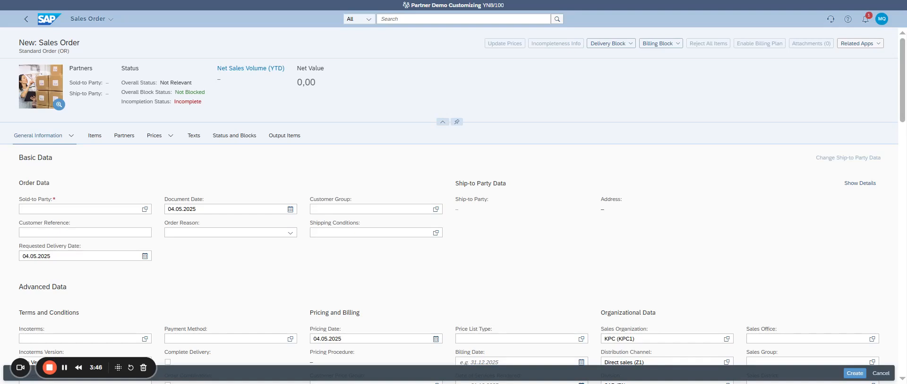
# - Set LEDGER as the sold-to party of the new sales order
pyautogui.click(80, 210)
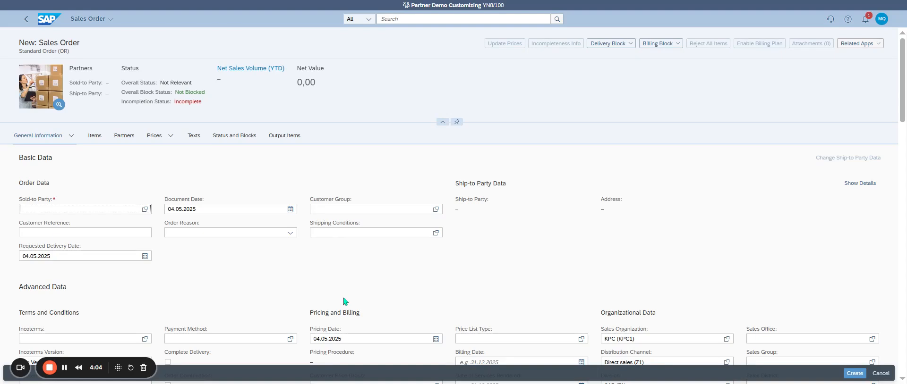
pyautogui.click(427, 383)
pyautogui.click(108, 208)
pyautogui.write('12100005')
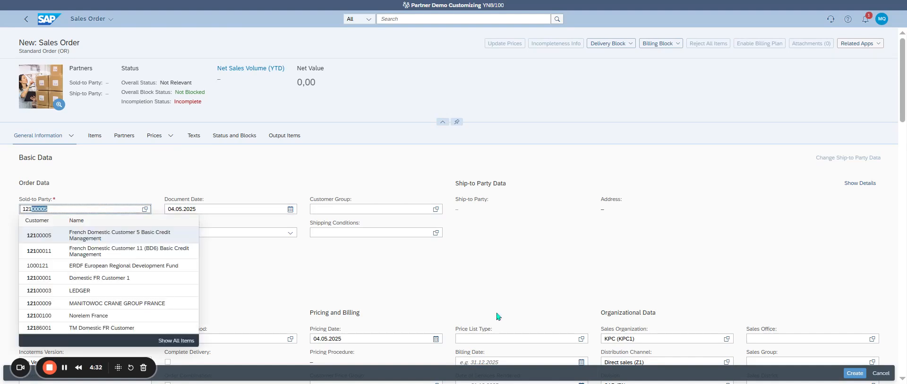
pyautogui.click(126, 292)
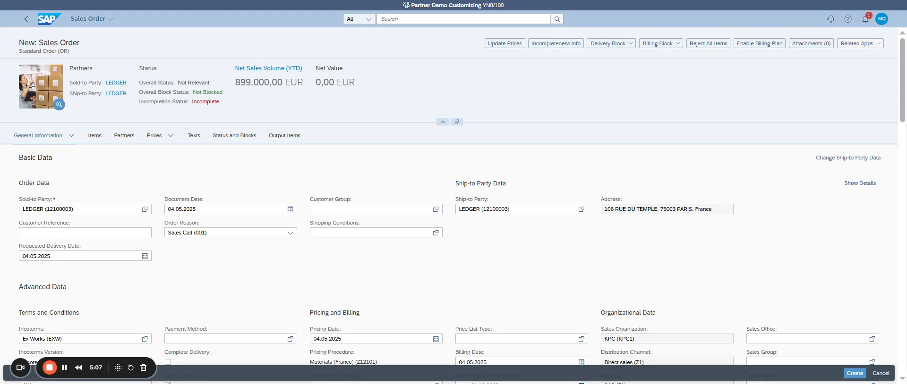
# - Enter DEMO 2EQ as the customer reference of the sales order
pyautogui.click(70, 231)
pyautogui.write('DEMO')
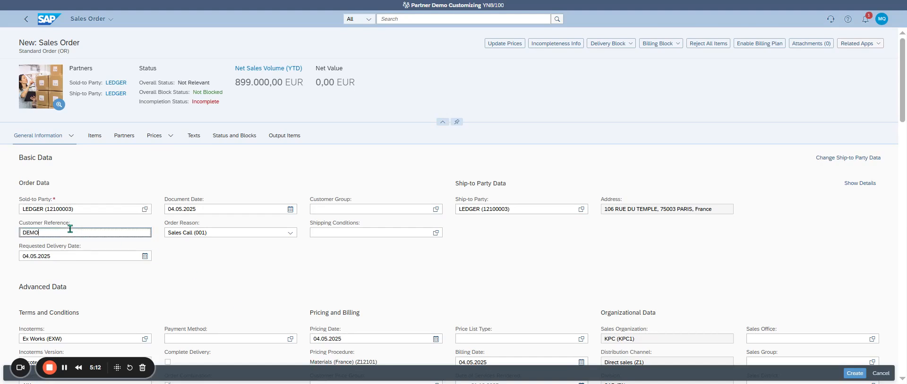
pyautogui.press('Return')
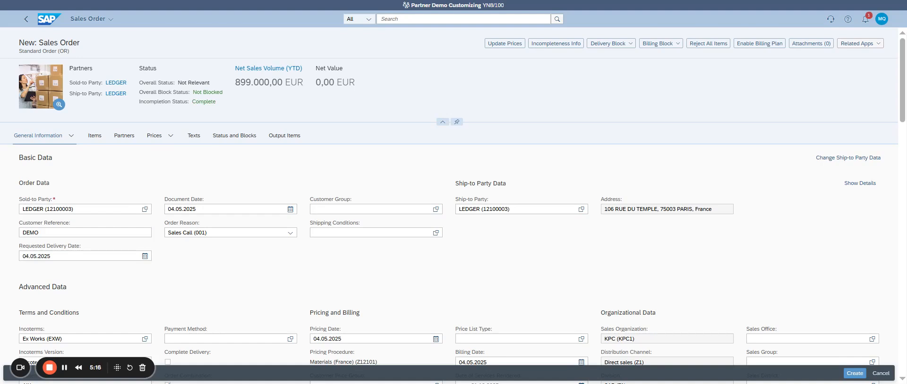
pyautogui.click(119, 233)
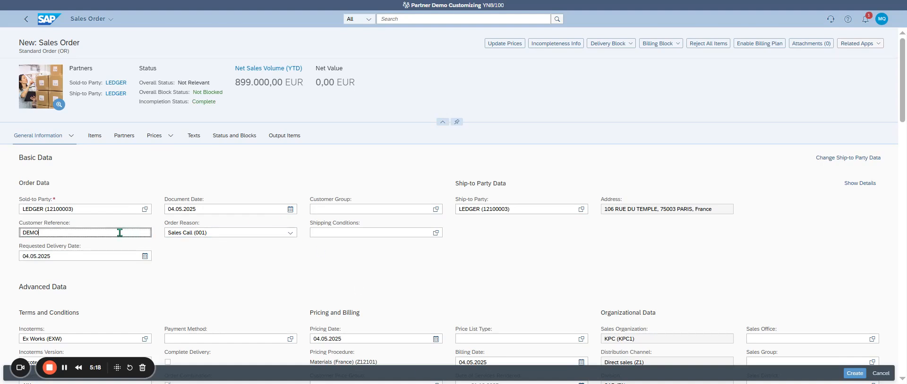
pyautogui.write('2EQ')
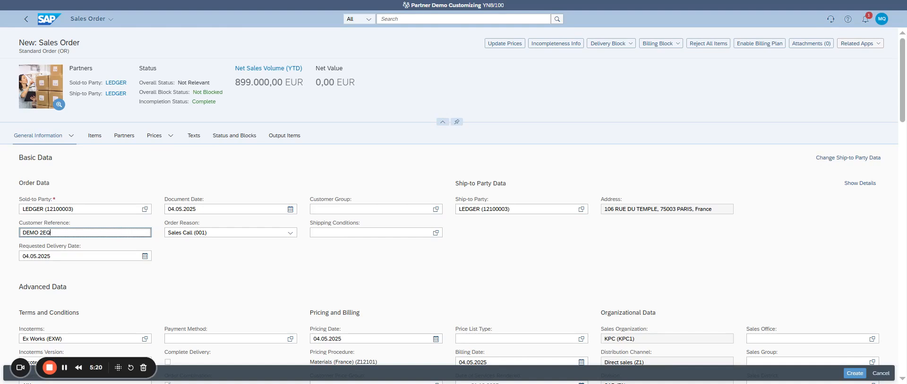
pyautogui.press('Return')
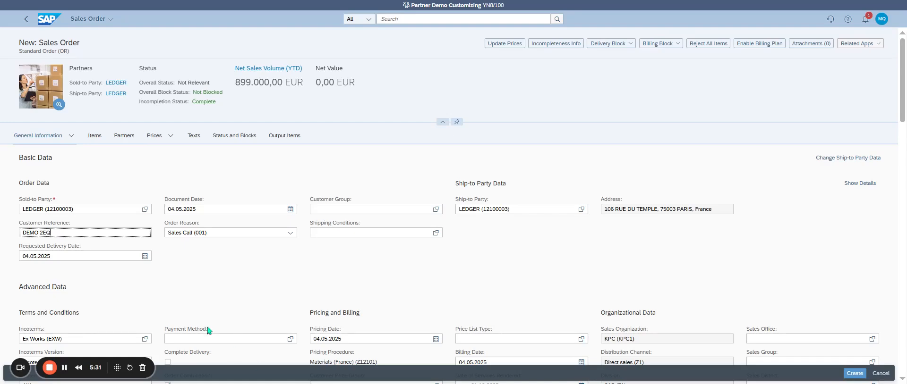
# - Add Service Material (SM0001) as the first order item with a requested quantity of 10 H
pyautogui.click(95, 136)
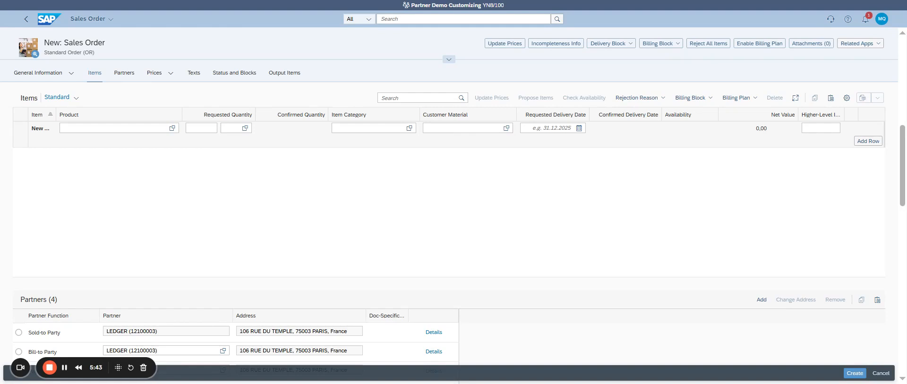
pyautogui.click(111, 129)
pyautogui.write('SM')
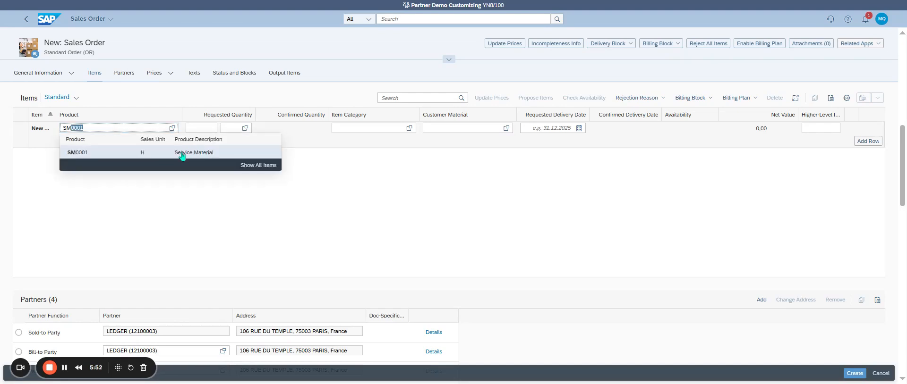
pyautogui.click(182, 154)
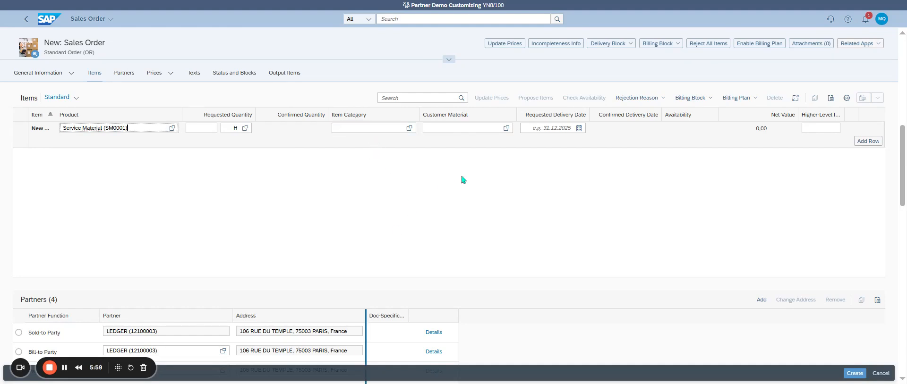
pyautogui.press('Return')
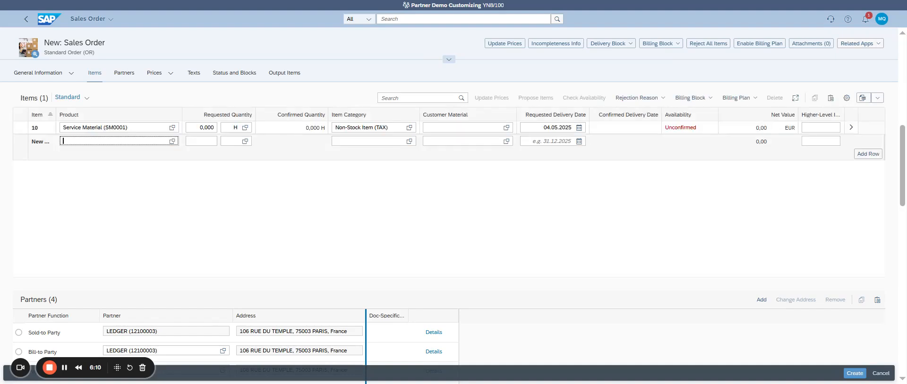
pyautogui.click(195, 128)
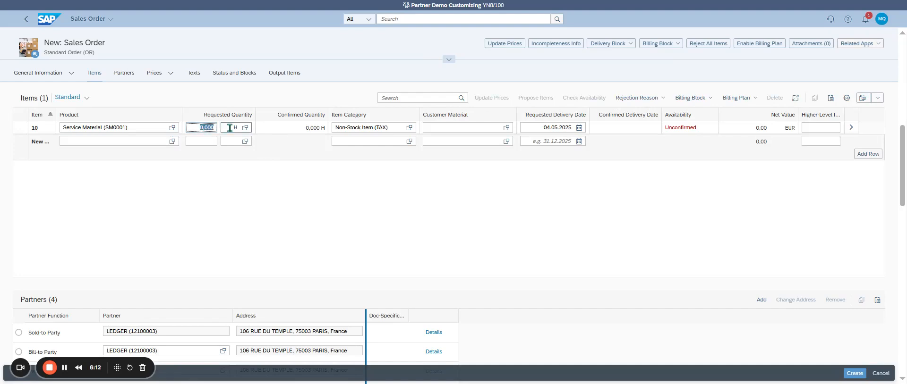
pyautogui.write('10')
pyautogui.press('Return')
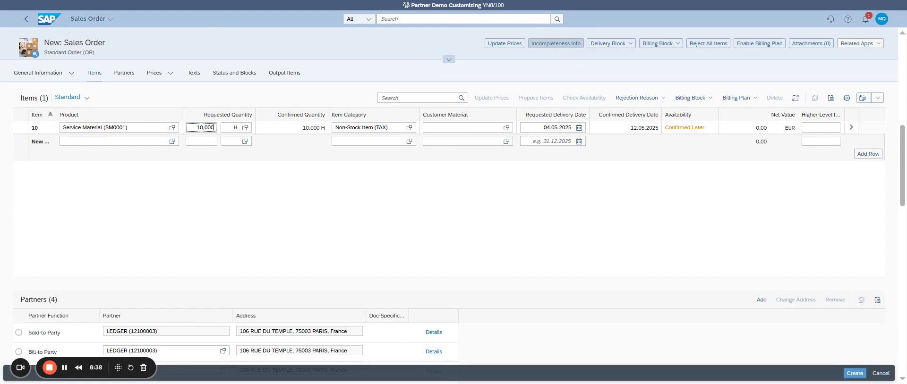
# - Check the order's incompleteness information and go from it to the prices of item 10
pyautogui.click(557, 45)
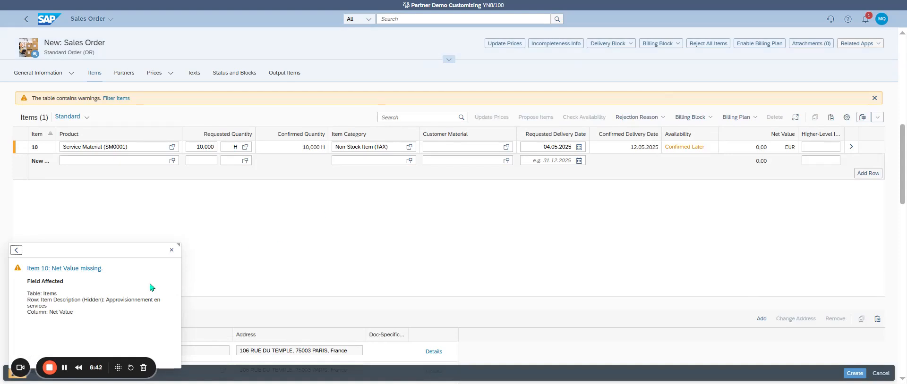
pyautogui.click(89, 269)
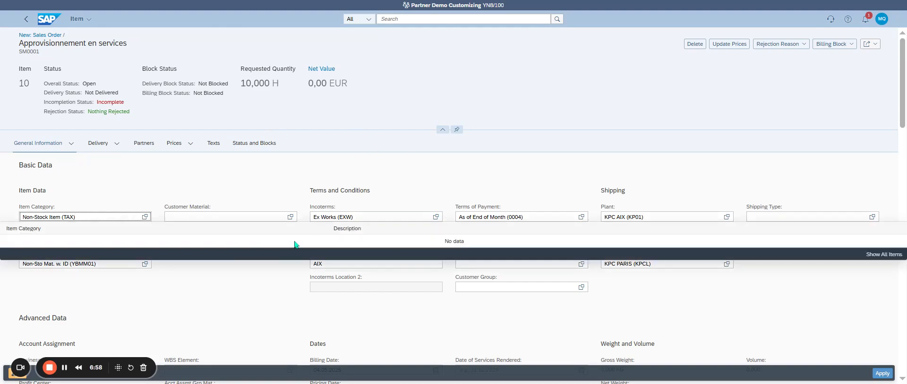
pyautogui.click(227, 285)
pyautogui.click(177, 143)
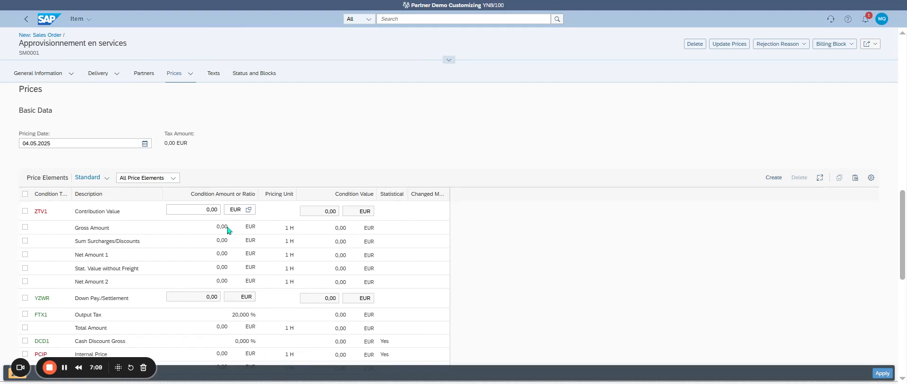
# - Set the condition amount of the item's Contribution Value (ZTV1) to 1500 EUR
pyautogui.click(185, 204)
pyautogui.write('1500')
pyautogui.press('Return')
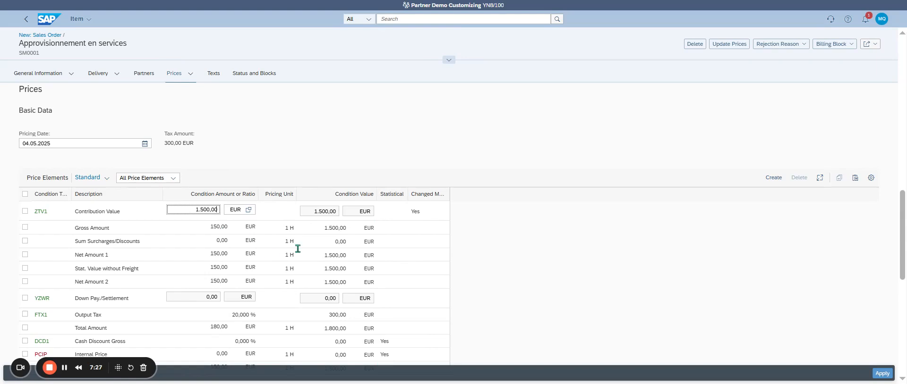
pyautogui.doubleClick(188, 208)
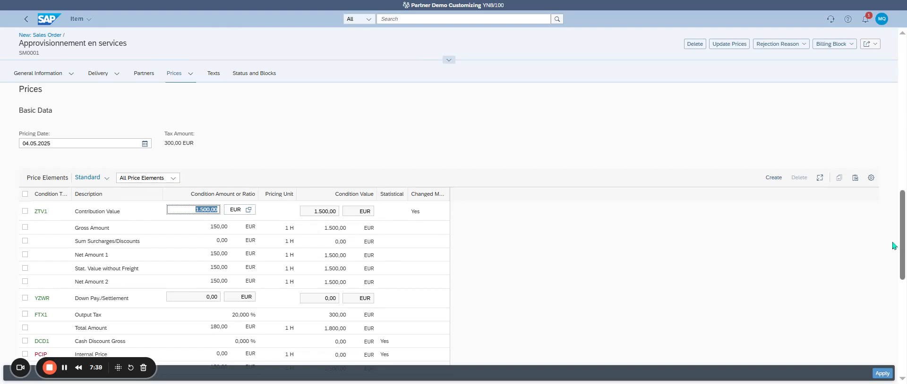
# - Enlarge the item's price elements table, show all its available columns, and close the enlarged view
pyautogui.moveTo(904, 246); pyautogui.dragTo(905, 286)
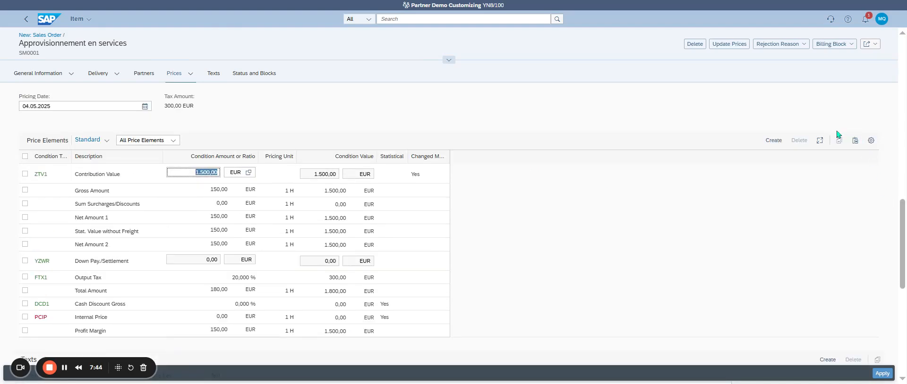
pyautogui.click(820, 140)
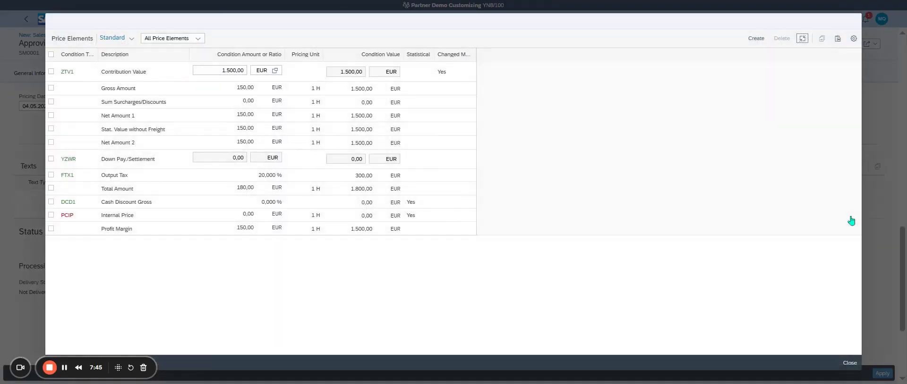
pyautogui.click(853, 38)
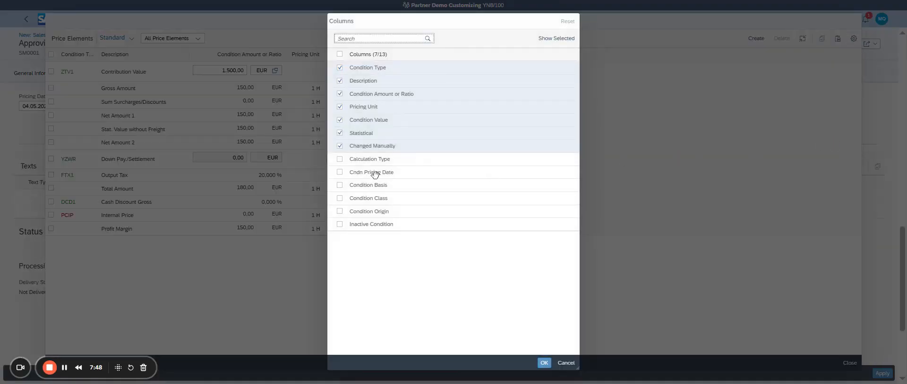
pyautogui.click(339, 53)
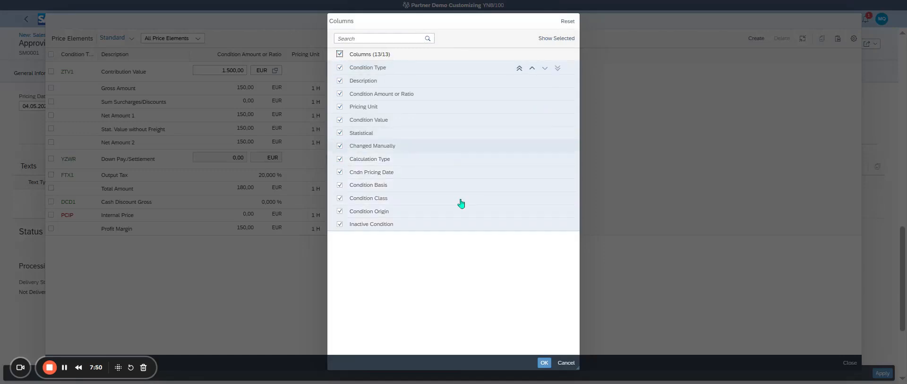
pyautogui.click(544, 362)
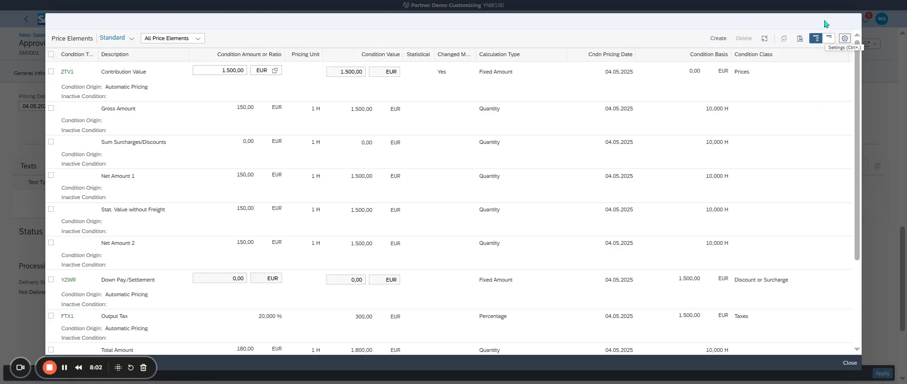
pyautogui.click(849, 363)
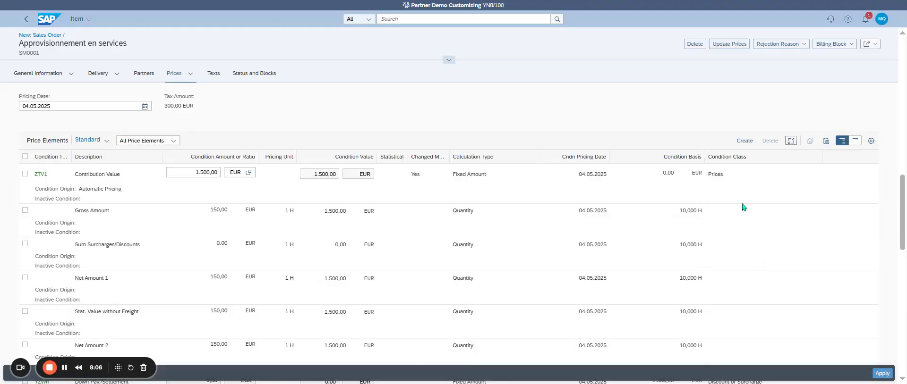
# - Add a Manual Price (PMP0) condition to the item's price elements
pyautogui.click(745, 142)
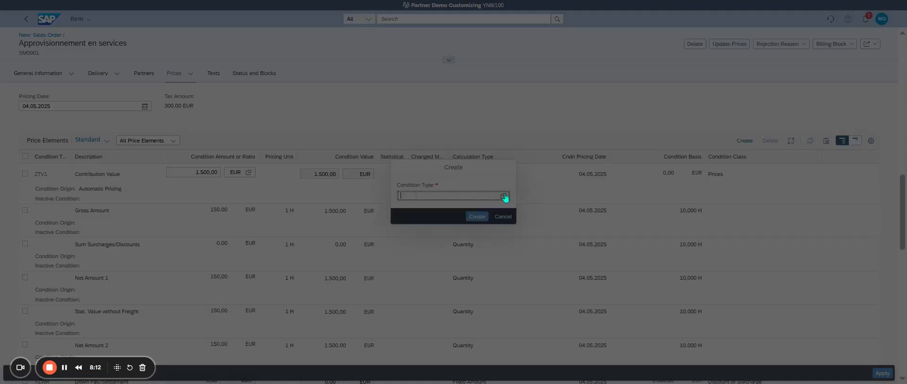
pyautogui.click(503, 196)
pyautogui.moveTo(648, 155); pyautogui.dragTo(651, 268)
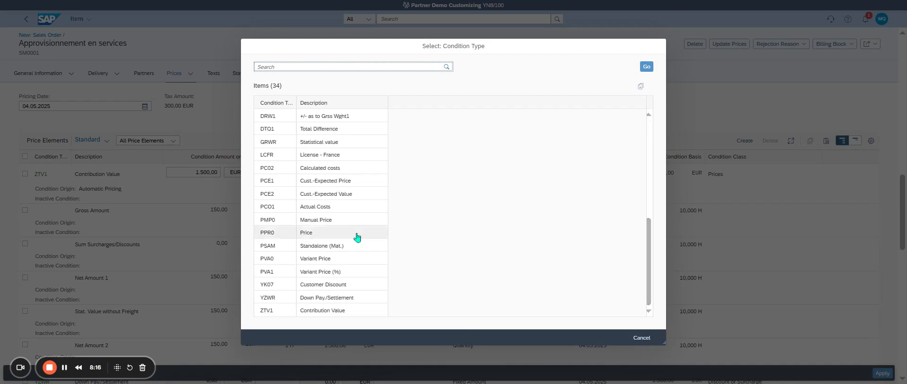
pyautogui.click(269, 222)
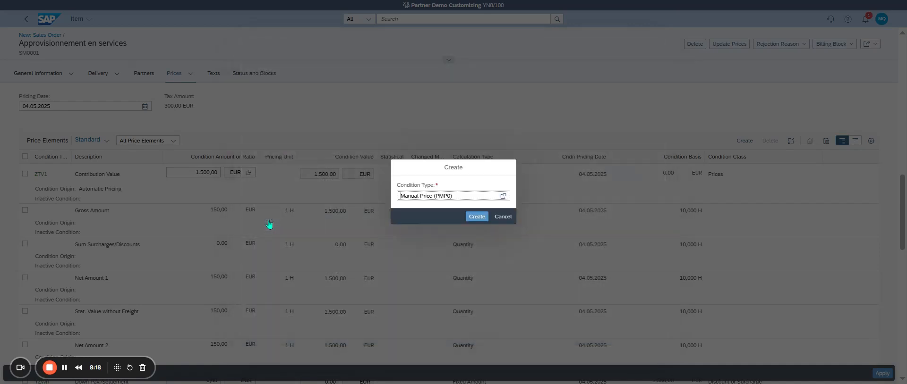
pyautogui.press('Return')
# - Set the Manual Price (PMP0) condition amount to 1500 EUR with a pricing unit of 8 H
pyautogui.doubleClick(198, 212)
pyautogui.write('1500')
pyautogui.press('Tab')
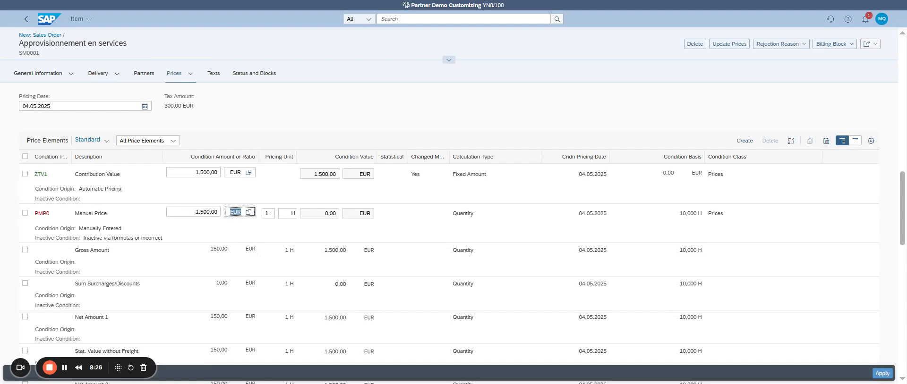
pyautogui.press('Tab')
pyautogui.write('8')
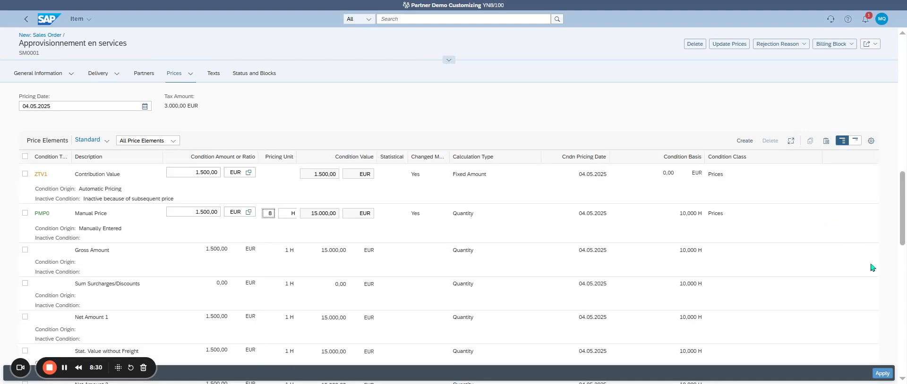
pyautogui.click(890, 320)
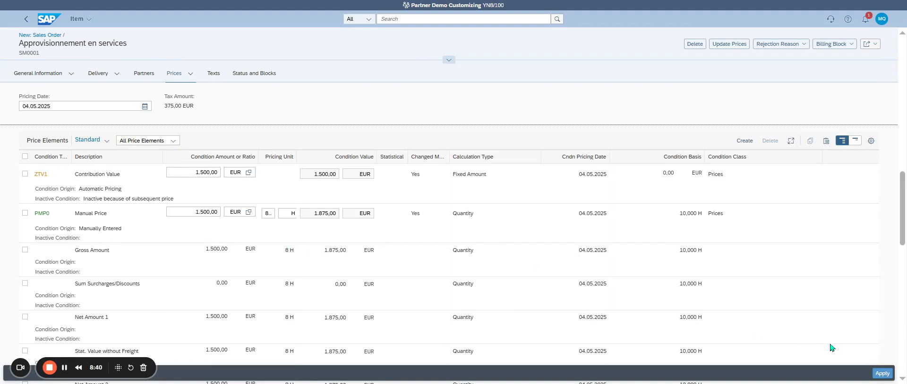
# - Apply the item's pricing changes and create the sales order
pyautogui.click(881, 373)
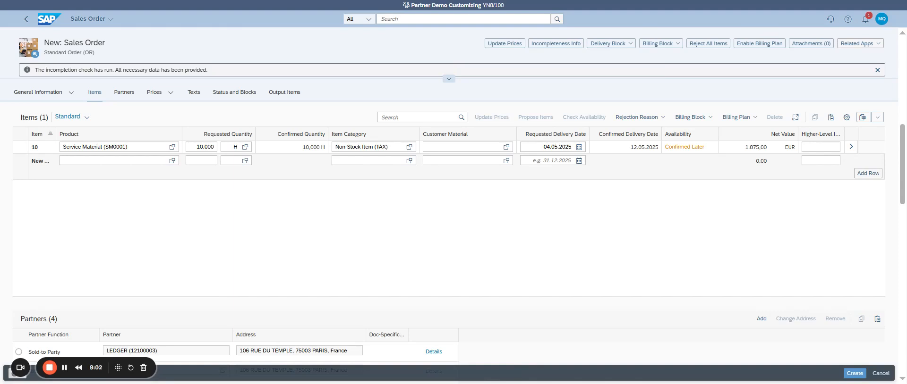
pyautogui.click(850, 374)
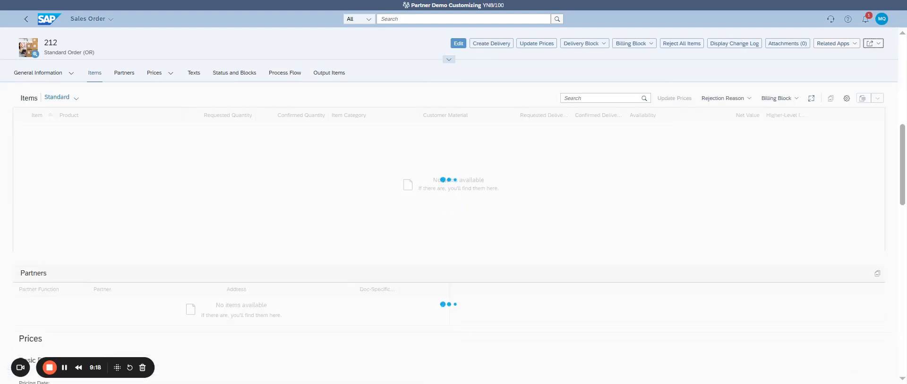
pyautogui.doubleClick(50, 41)
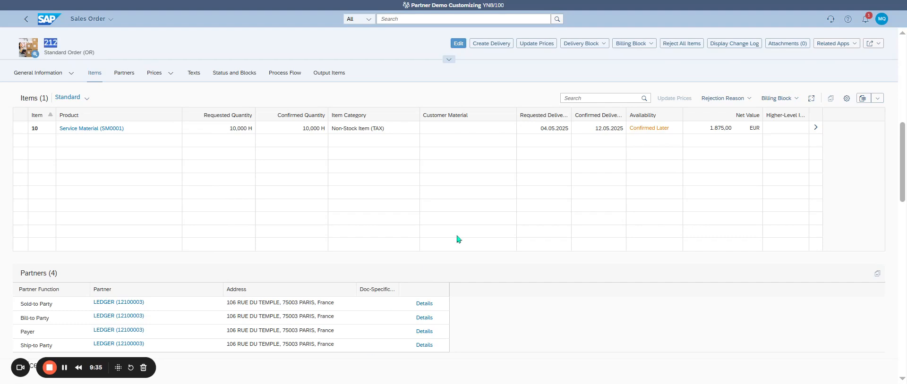
# - Open the new LEDGER order with reference DEMO 2EQ from the sales orders list and display its output
pyautogui.click(25, 21)
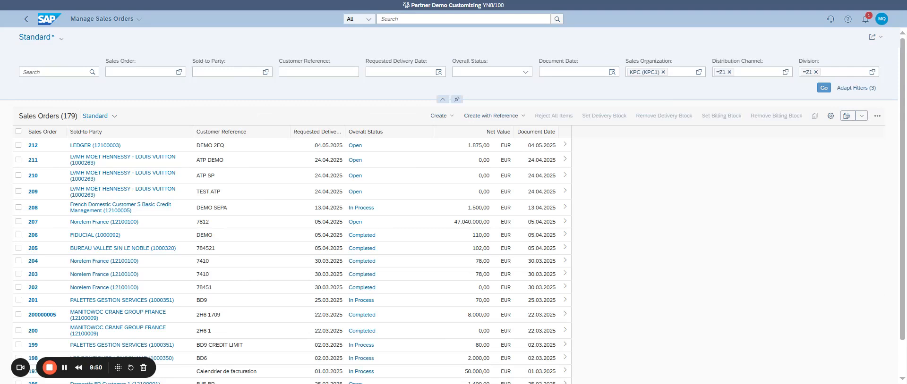
pyautogui.click(566, 146)
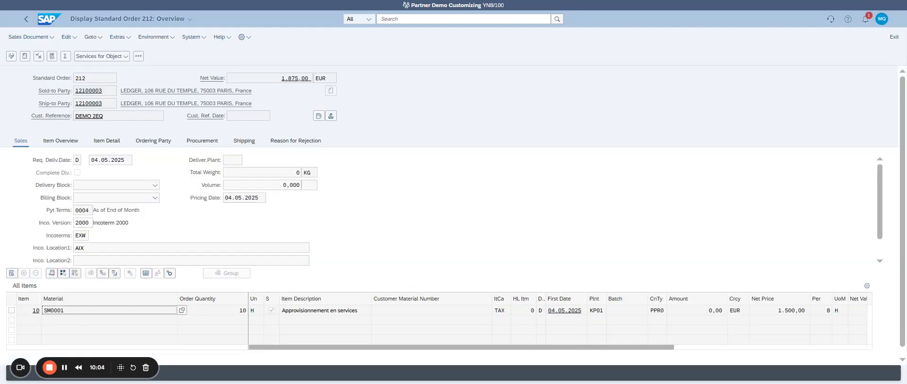
pyautogui.click(331, 117)
pyautogui.click(332, 116)
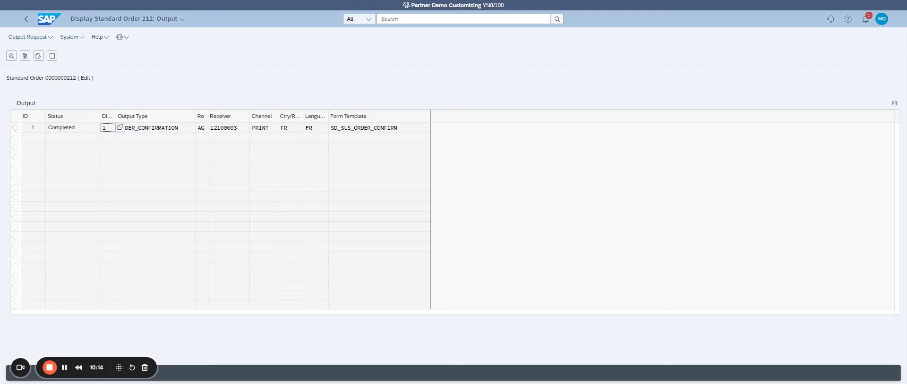
# - Preview the ORDER_CONFIRMATION output document of the order and return to the home page
pyautogui.click(14, 128)
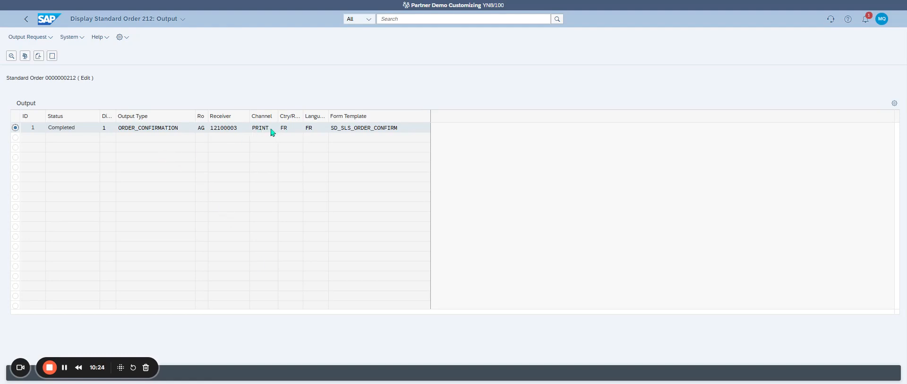
pyautogui.click(38, 59)
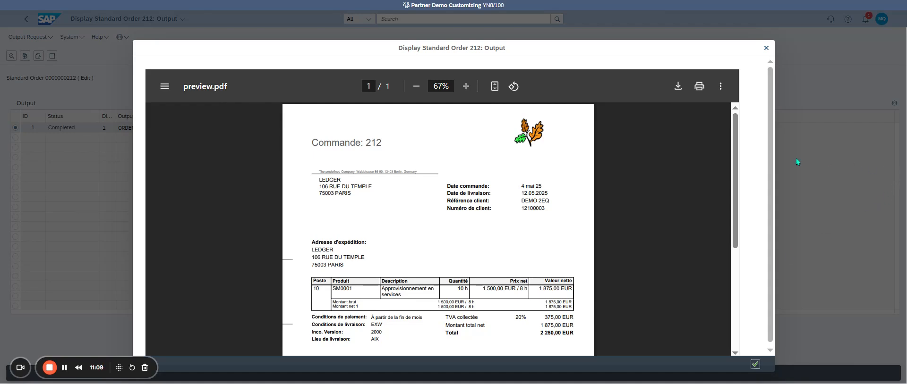
pyautogui.click(767, 48)
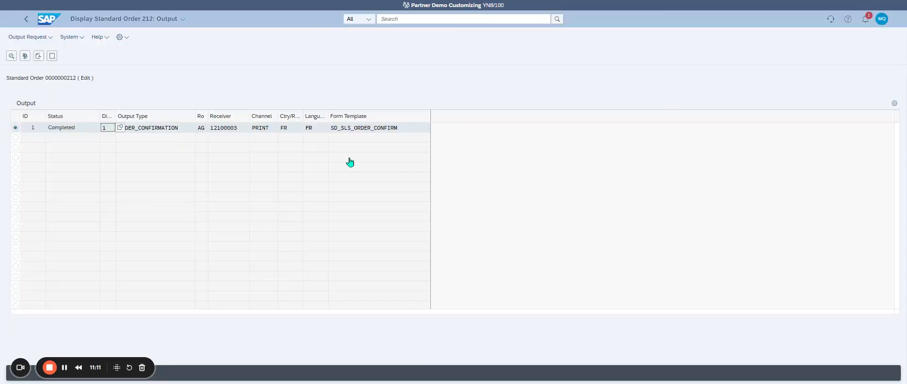
pyautogui.click(49, 19)
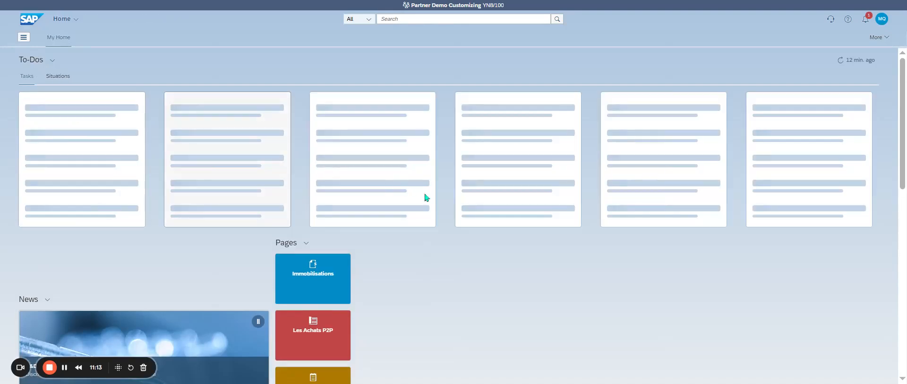